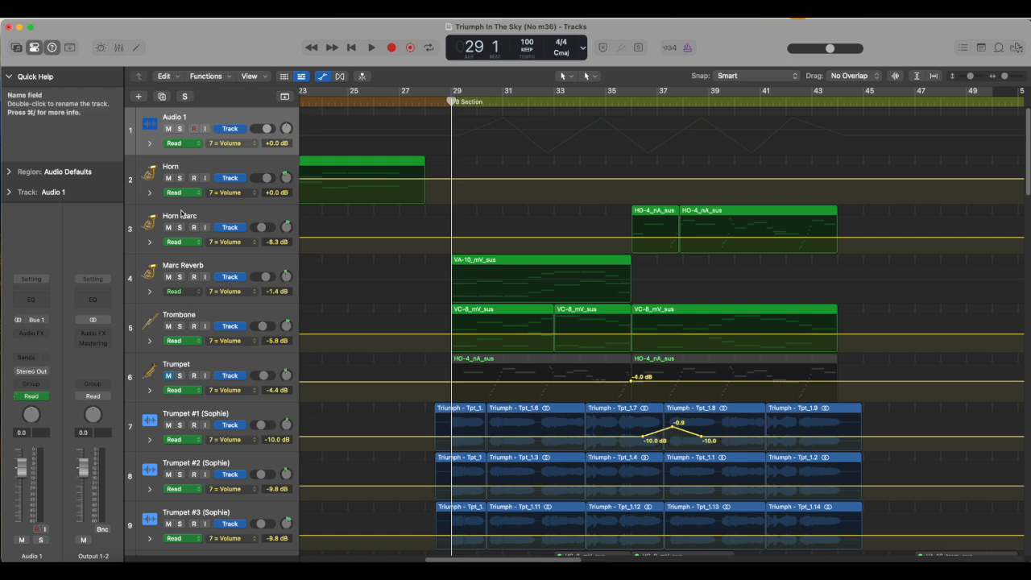
Step: Select the Horn, Horn Marc, Marc Reverb, Trombone and Audio 1 tracks one after another to inspect them
{"action": "left_click", "coordinate": [186, 162]}
{"action": "left_click", "coordinate": [200, 219]}
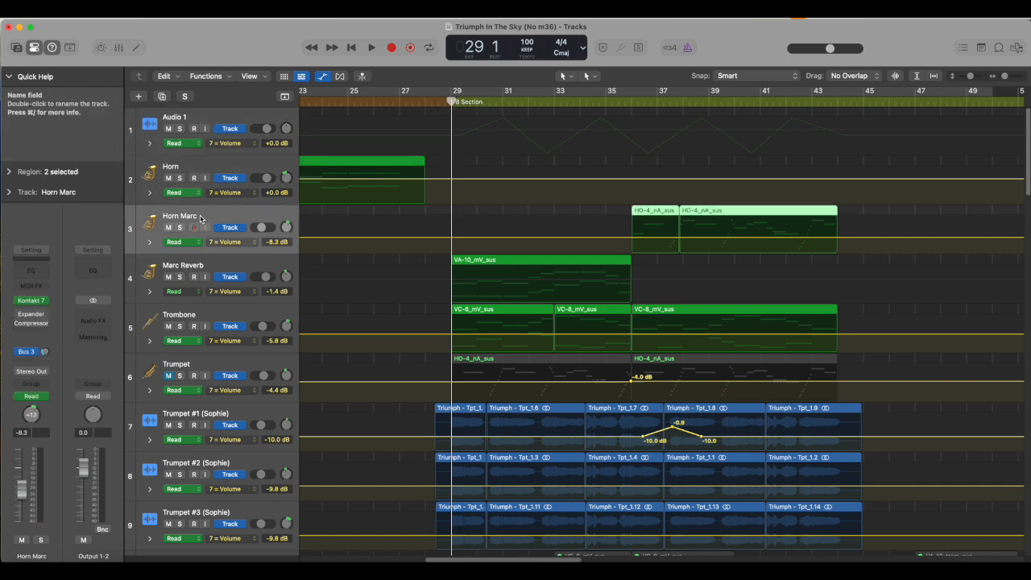
{"action": "left_click", "coordinate": [203, 263]}
{"action": "left_click", "coordinate": [203, 322]}
{"action": "left_click", "coordinate": [207, 117]}
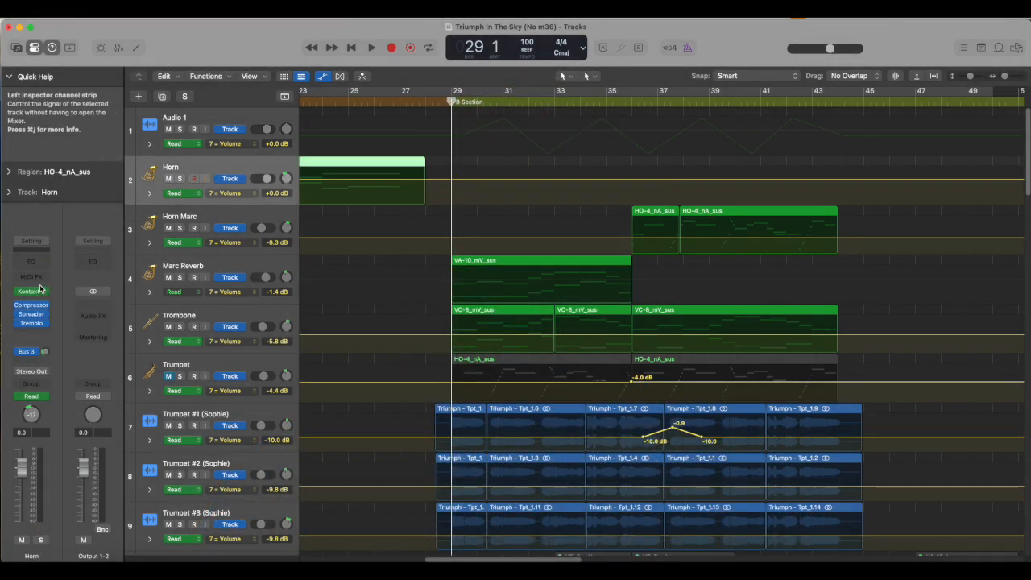
Step: Open the software instruments of the Horn and NEW Drums Kick tracks to examine their instrument volume controls
{"action": "left_click", "coordinate": [33, 291]}
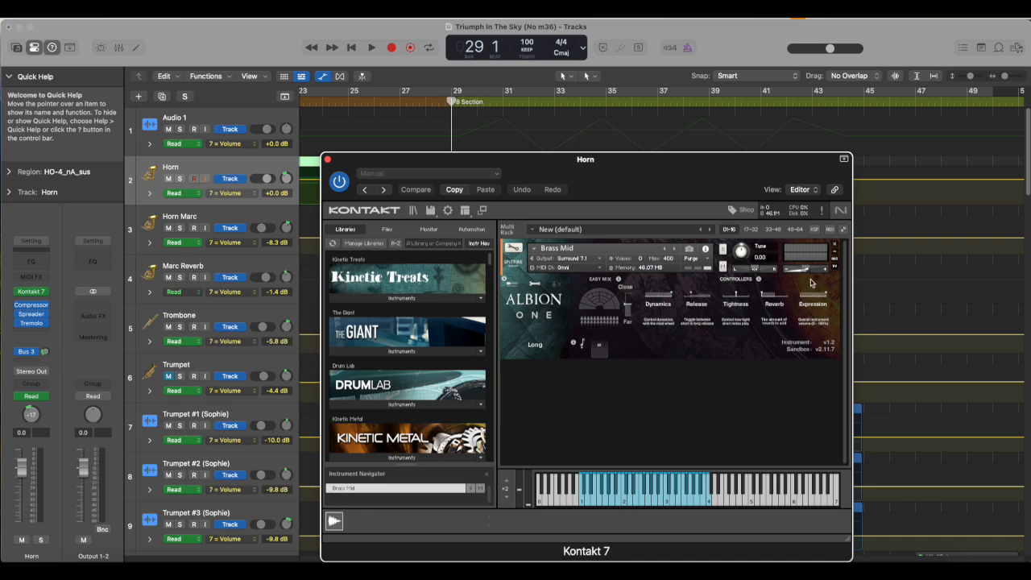
{"action": "mouse_move", "coordinate": [808, 273]}
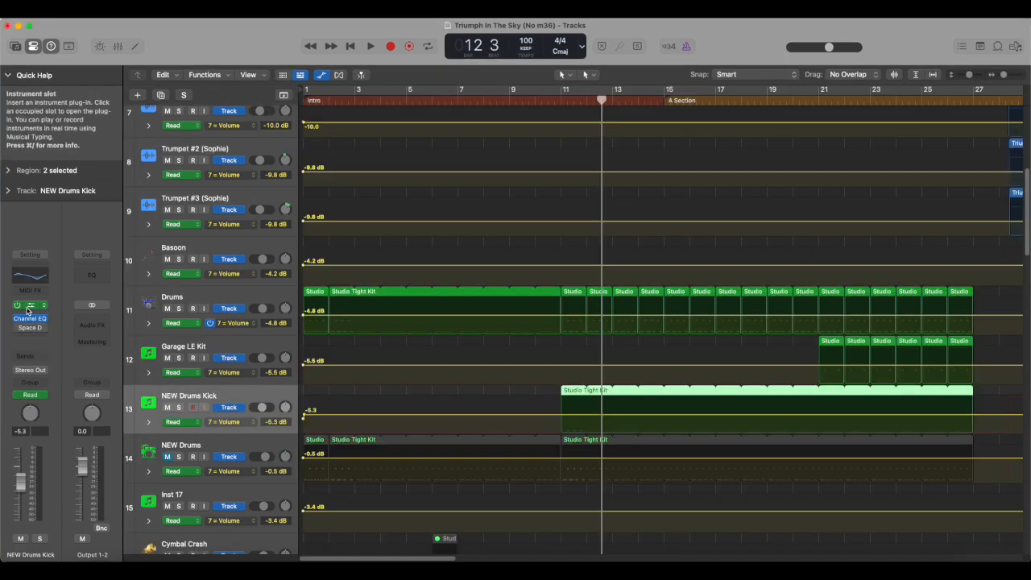
{"action": "left_click", "coordinate": [30, 306]}
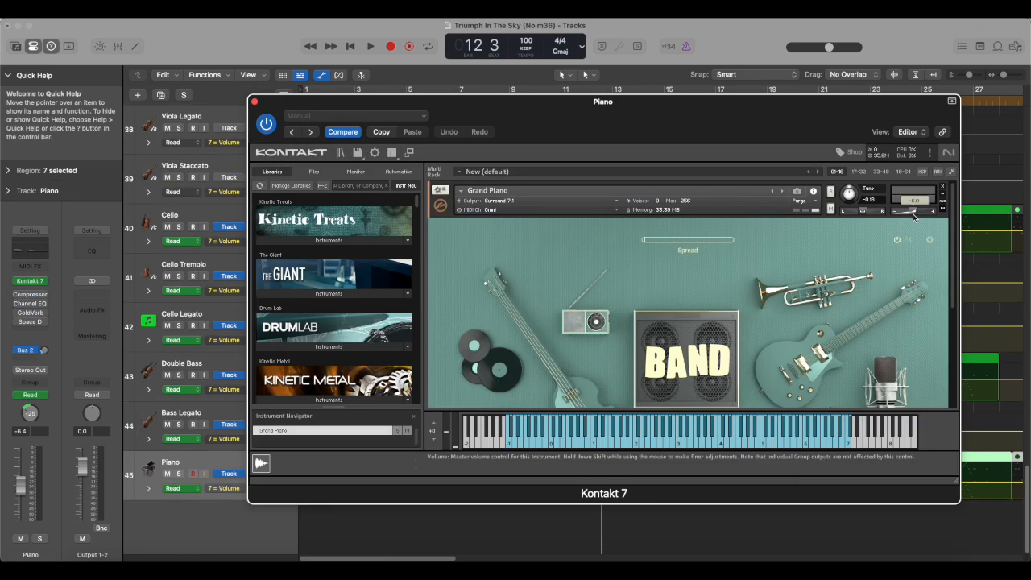
Step: Raise the Kontakt instrument volume slightly for the Grand Piano patch and the Woods High patch
{"action": "left_click_drag", "start_coordinate": [913, 216], "coordinate": [919, 216]}
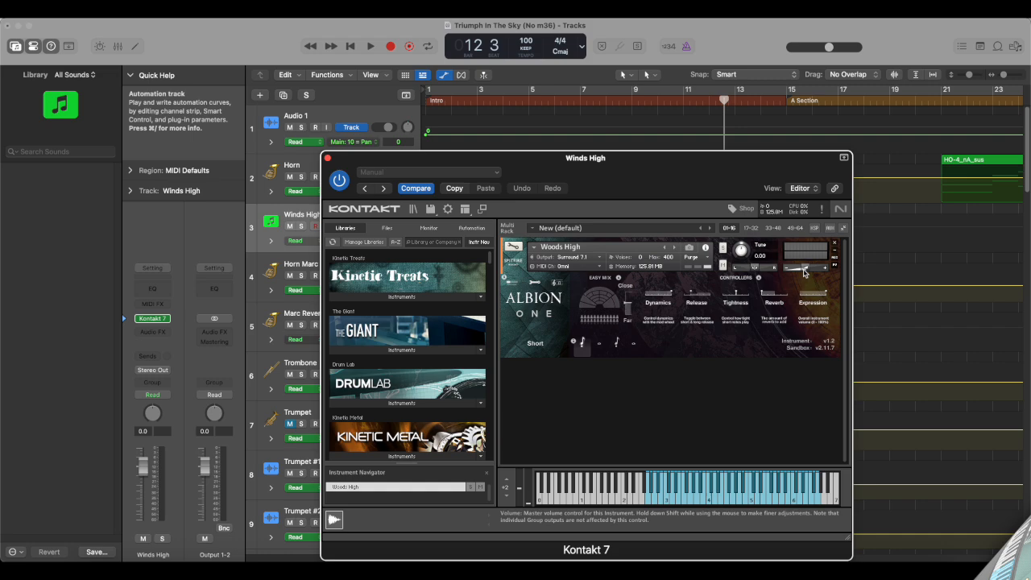
{"action": "left_click_drag", "start_coordinate": [805, 273], "coordinate": [811, 273]}
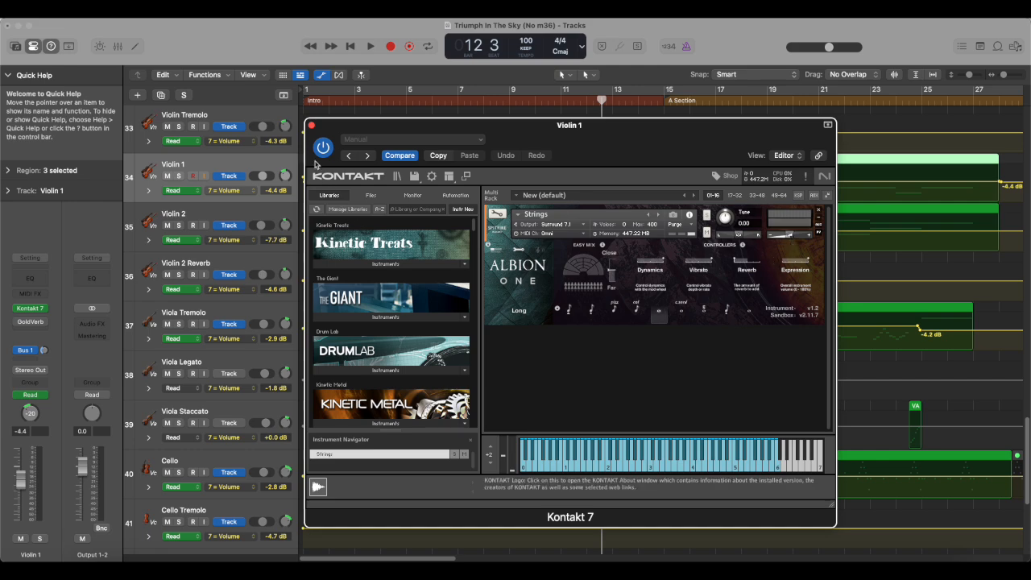
Step: Close Violin 1's Kontakt window, examine the Brass Mid volume control in the Horn track's Kontakt 7, and close it
{"action": "left_click", "coordinate": [314, 126]}
{"action": "scroll", "coordinate": [156, 292], "scroll_direction": "up", "scroll_amount": 10}
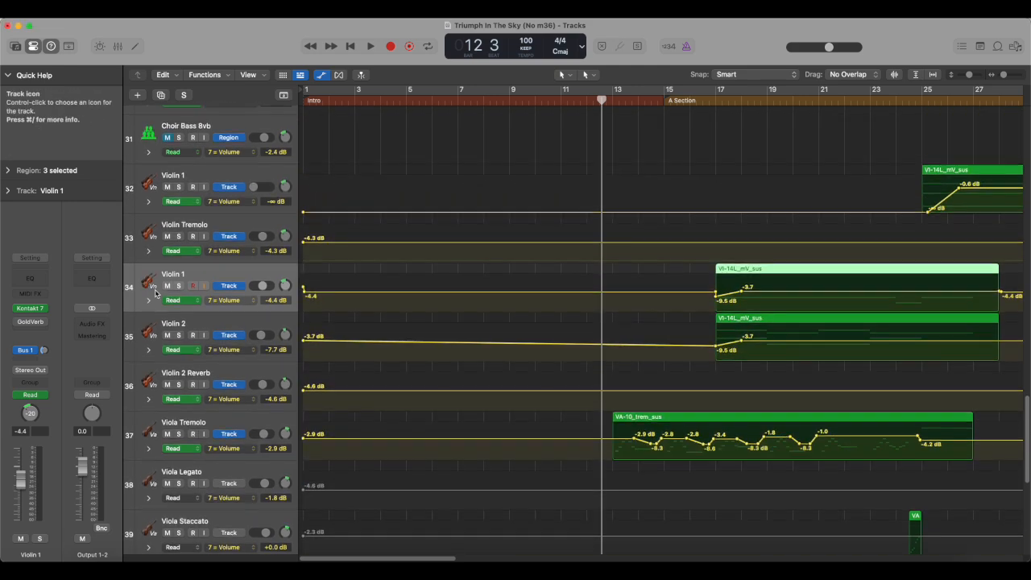
{"action": "scroll", "coordinate": [155, 292], "scroll_direction": "up", "scroll_amount": 20}
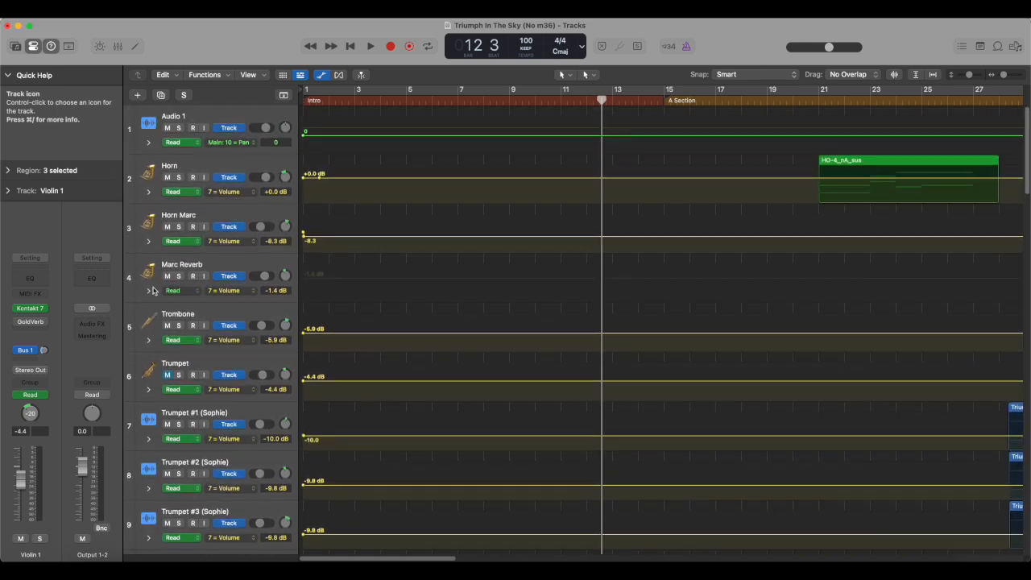
{"action": "left_click", "coordinate": [149, 179]}
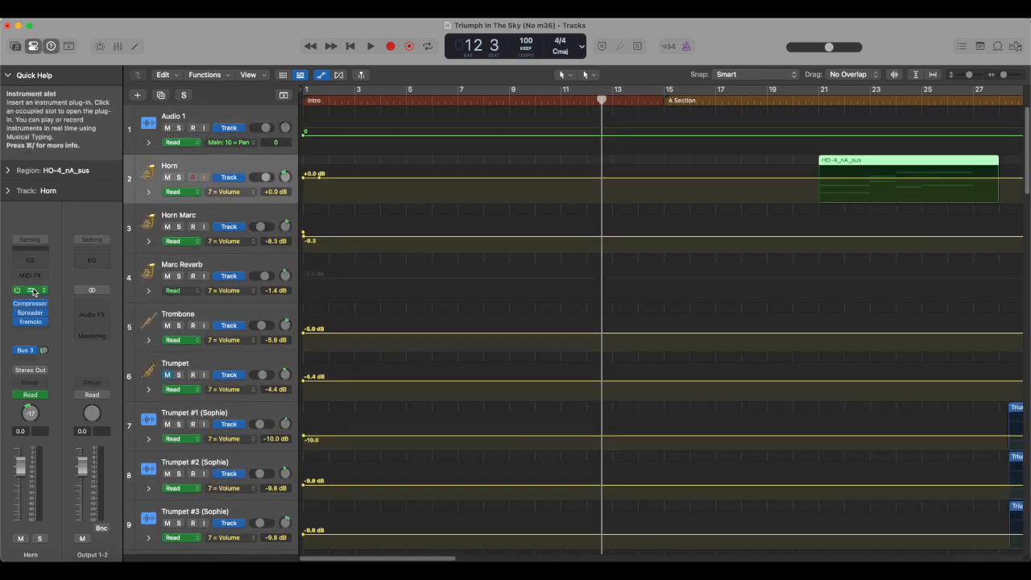
{"action": "left_click", "coordinate": [38, 290]}
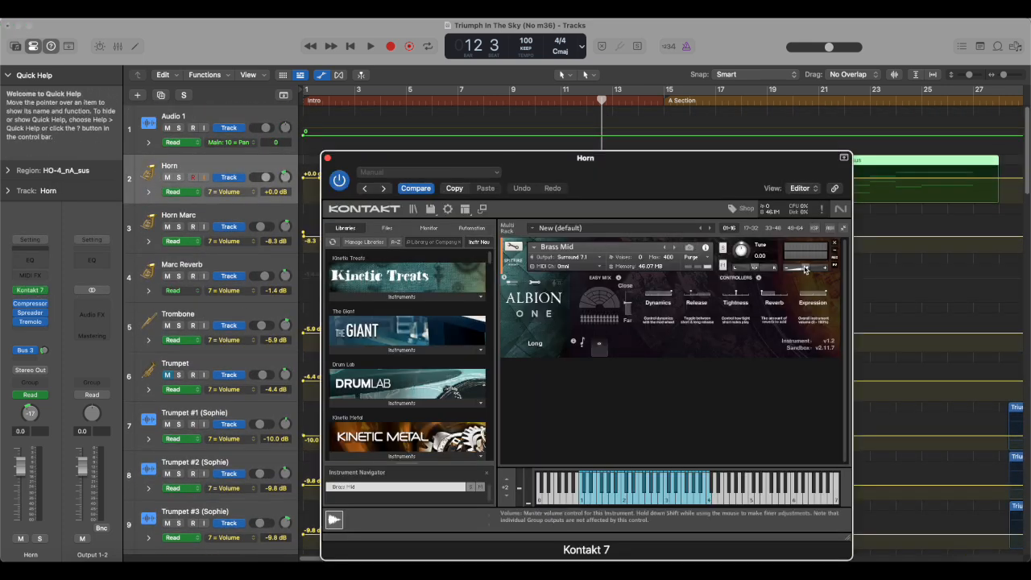
{"action": "mouse_move", "coordinate": [805, 269]}
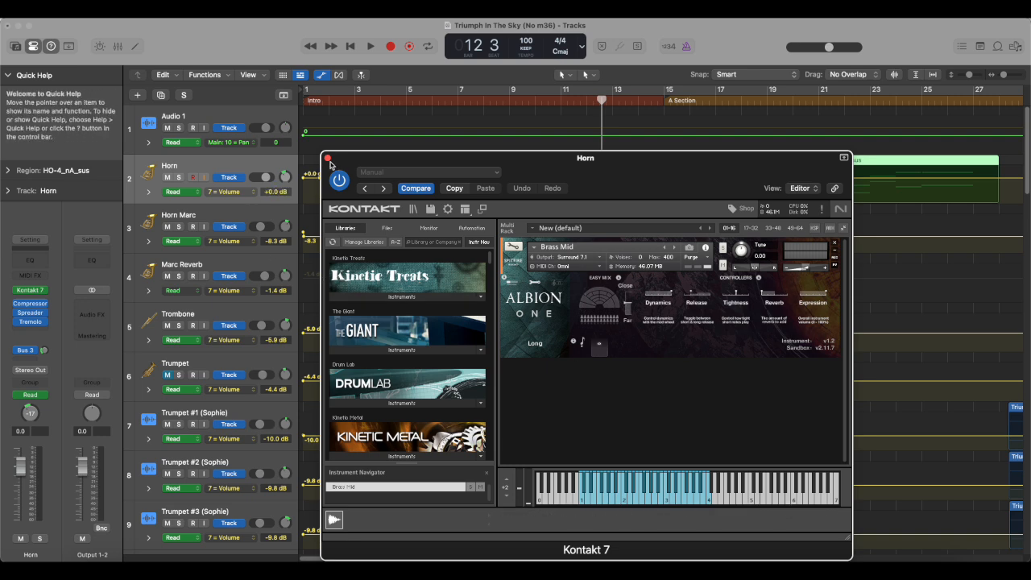
{"action": "left_click", "coordinate": [327, 158]}
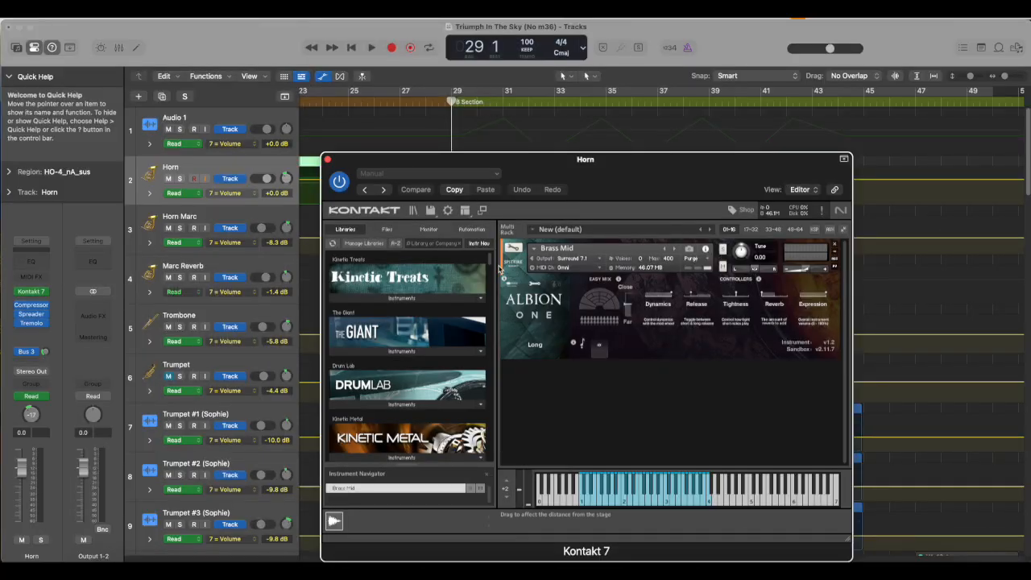
{"action": "left_click", "coordinate": [329, 160]}
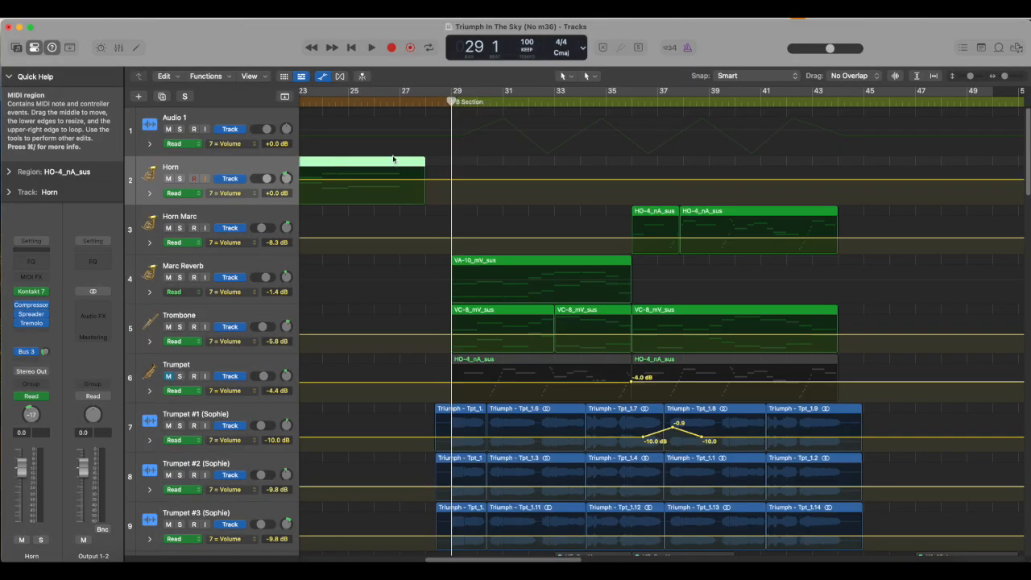
Step: Raise the velocity of all notes in the Marc Reverb track's VA-10_mV_sus region to 108 with the Velocity tool
{"action": "double_click", "coordinate": [543, 265]}
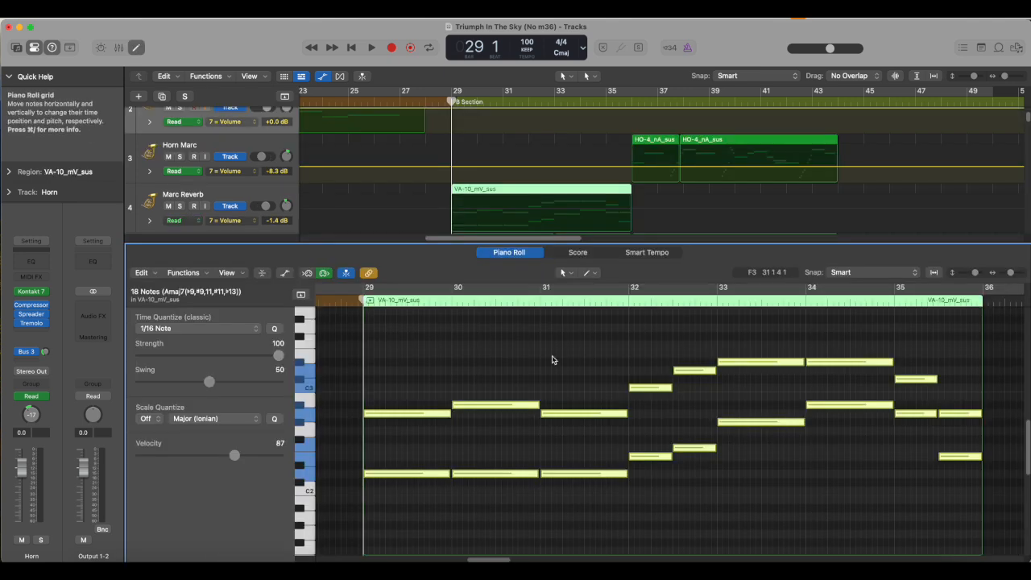
{"action": "left_click", "coordinate": [566, 272]}
{"action": "left_click", "coordinate": [603, 383]}
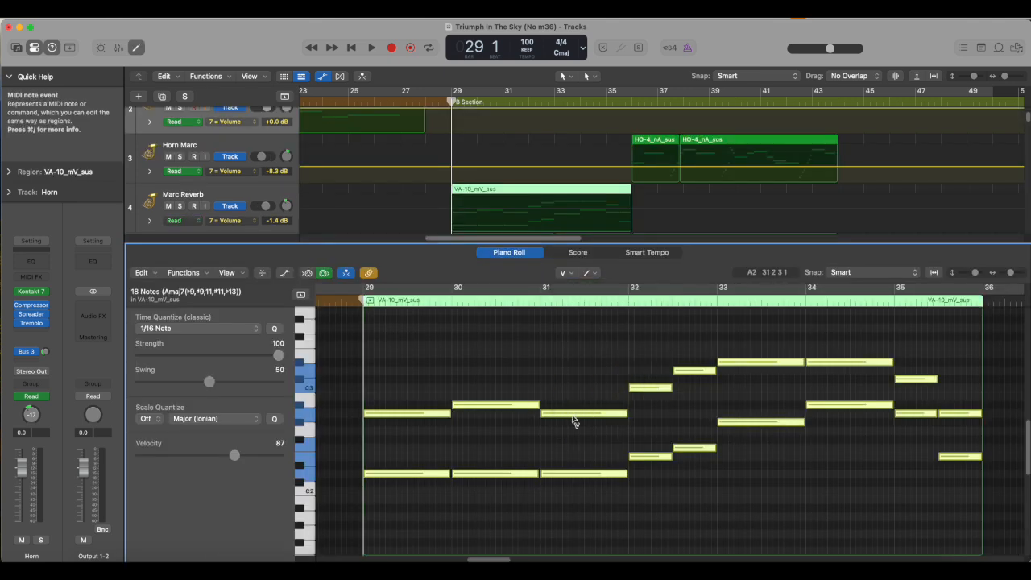
{"action": "left_click", "coordinate": [572, 417]}
{"action": "left_click_drag", "start_coordinate": [571, 417], "coordinate": [562, 395]}
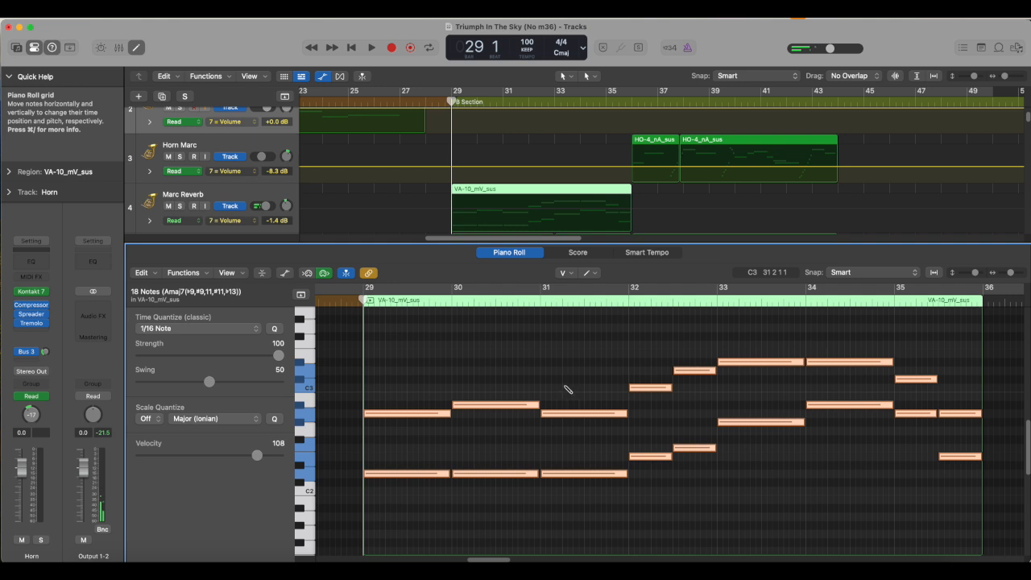
Step: Undo the velocity change and close the piano roll
{"action": "key", "text": "super+z"}
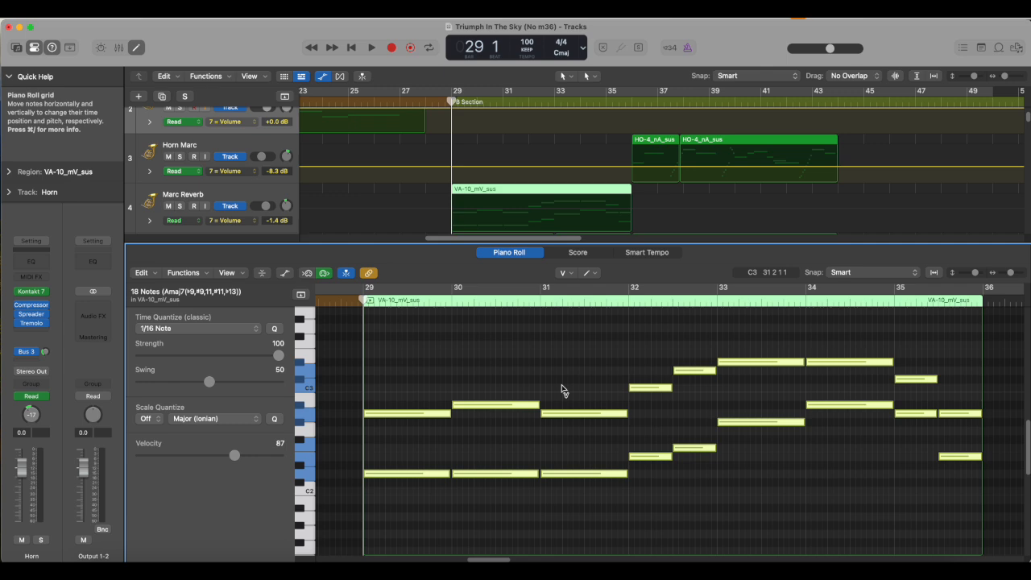
{"action": "left_click_drag", "start_coordinate": [580, 243], "coordinate": [533, 558]}
{"action": "scroll", "coordinate": [412, 403], "scroll_direction": "up", "scroll_amount": 5}
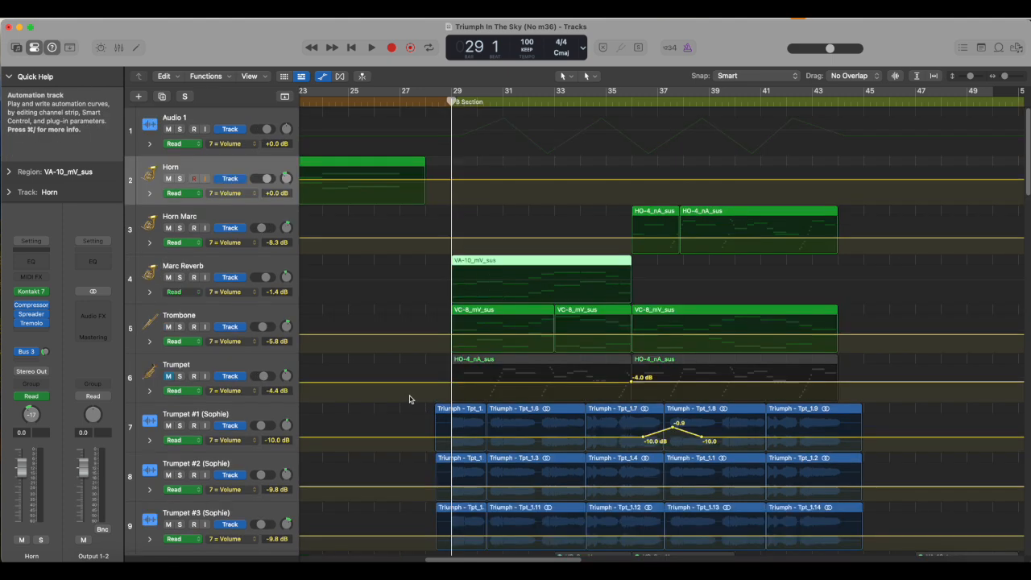
Step: Draw zigzag volume automation on Audio 1 from bar 29, alternating between +6.0 dB and −∞ and ending at +0.0 dB after bar 34
{"action": "left_click", "coordinate": [451, 133]}
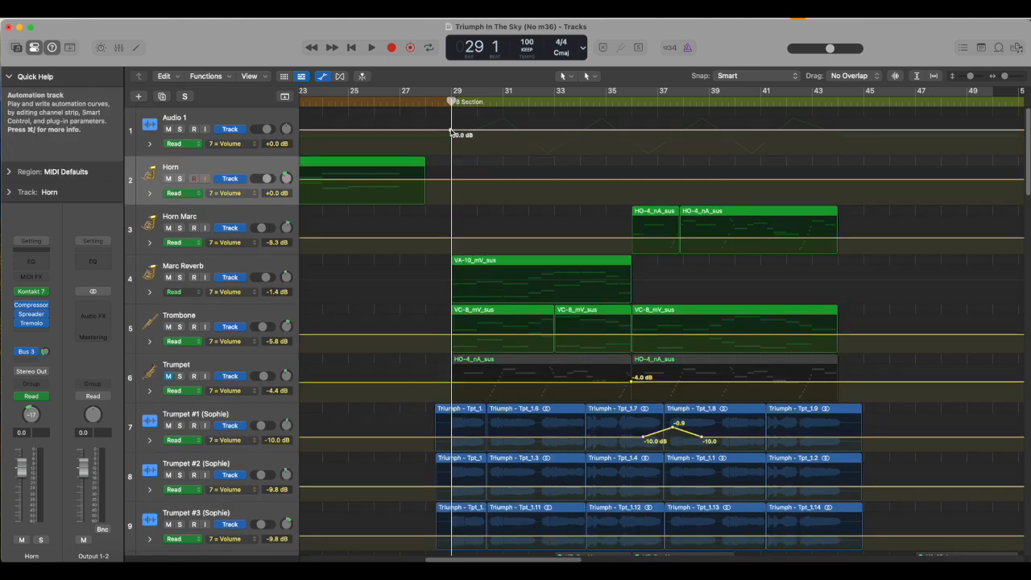
{"action": "left_click", "coordinate": [483, 129]}
{"action": "left_click_drag", "start_coordinate": [483, 129], "coordinate": [529, 121]}
{"action": "left_click", "coordinate": [529, 150]}
{"action": "left_click", "coordinate": [558, 153]}
{"action": "left_click", "coordinate": [591, 154]}
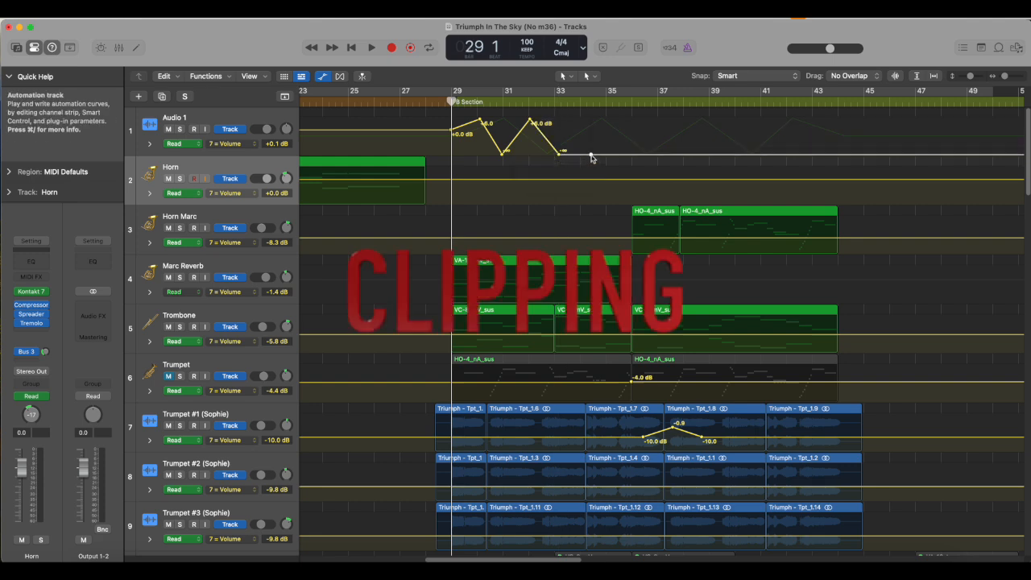
{"action": "left_click_drag", "start_coordinate": [591, 156], "coordinate": [595, 129]}
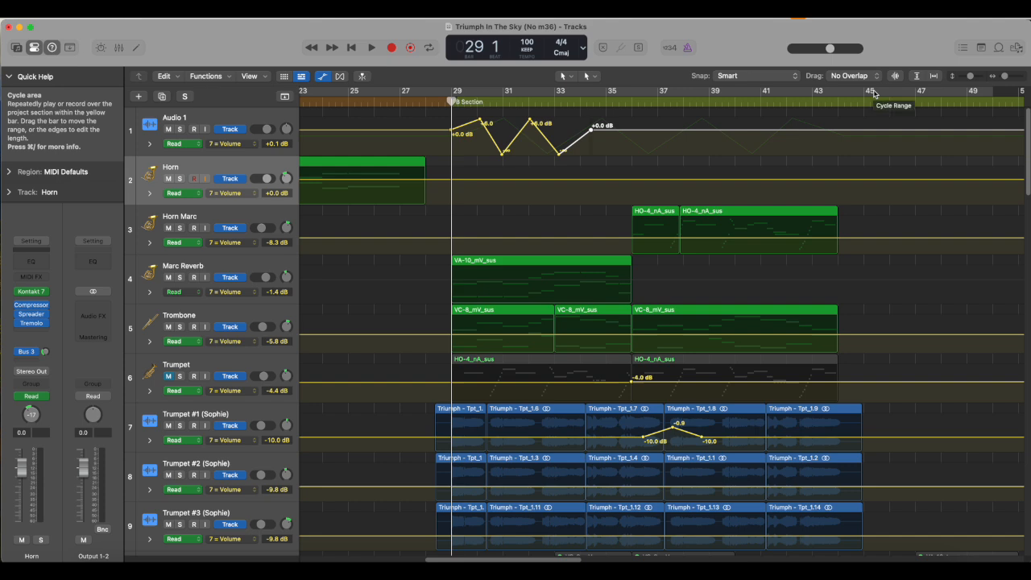
Step: Play the project from bar 29 and raise the Output 1-2 fader to 6.0 dB
{"action": "key", "text": "space"}
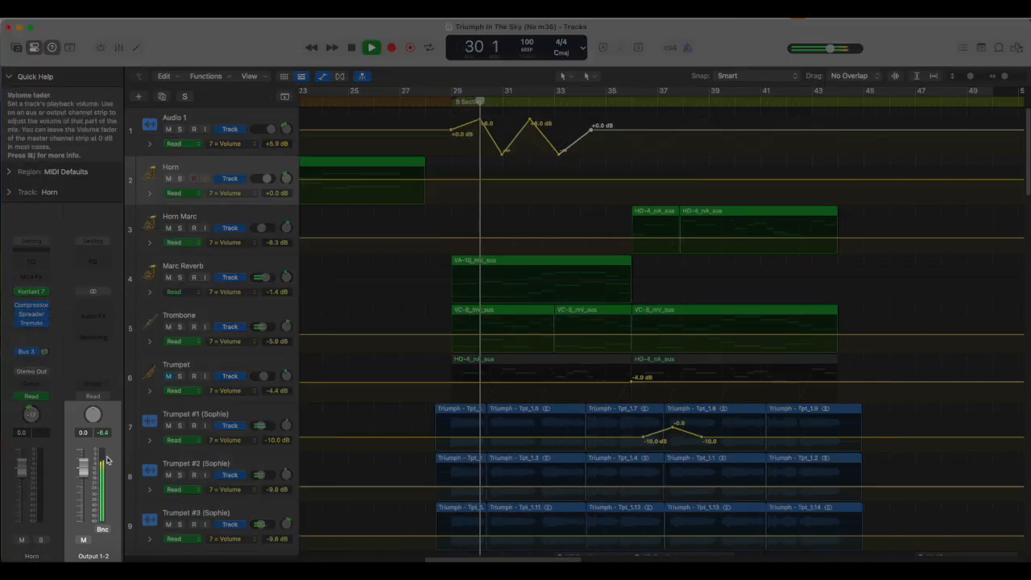
{"action": "left_click_drag", "start_coordinate": [84, 463], "coordinate": [83, 450]}
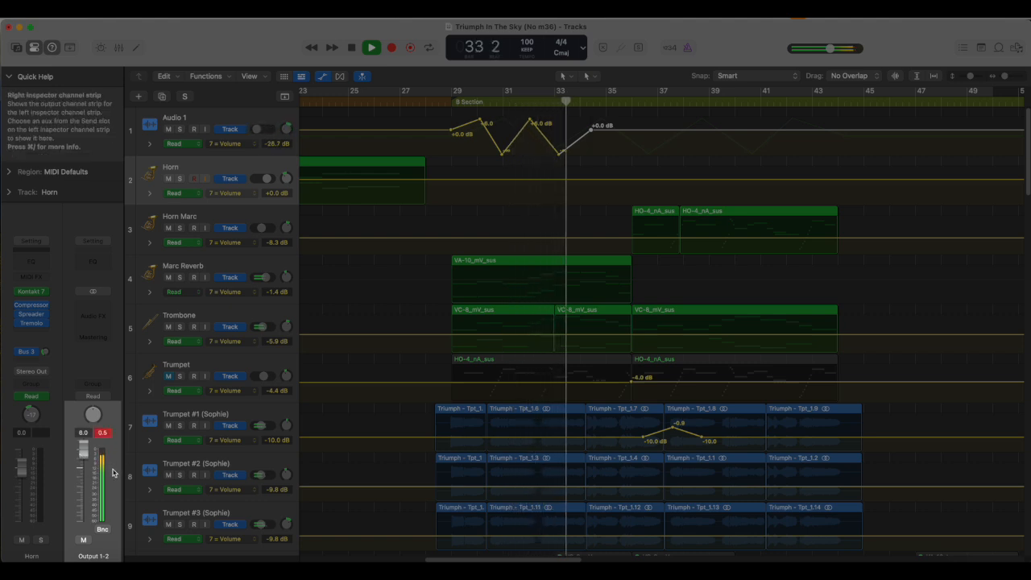